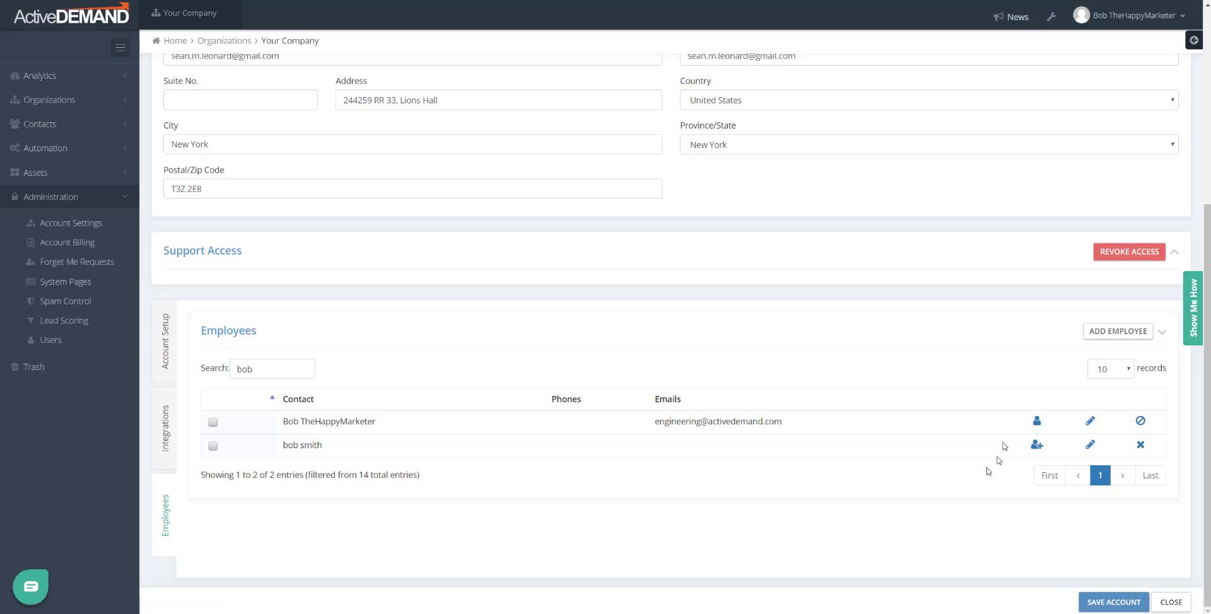
drag(282, 422, 372, 422)
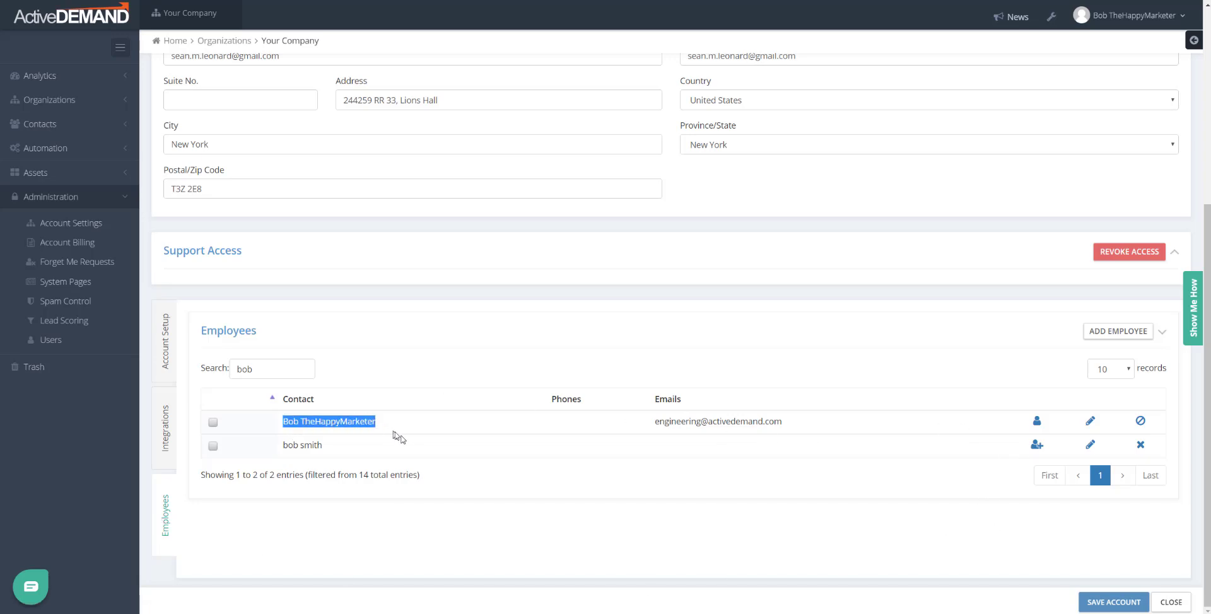
click(421, 440)
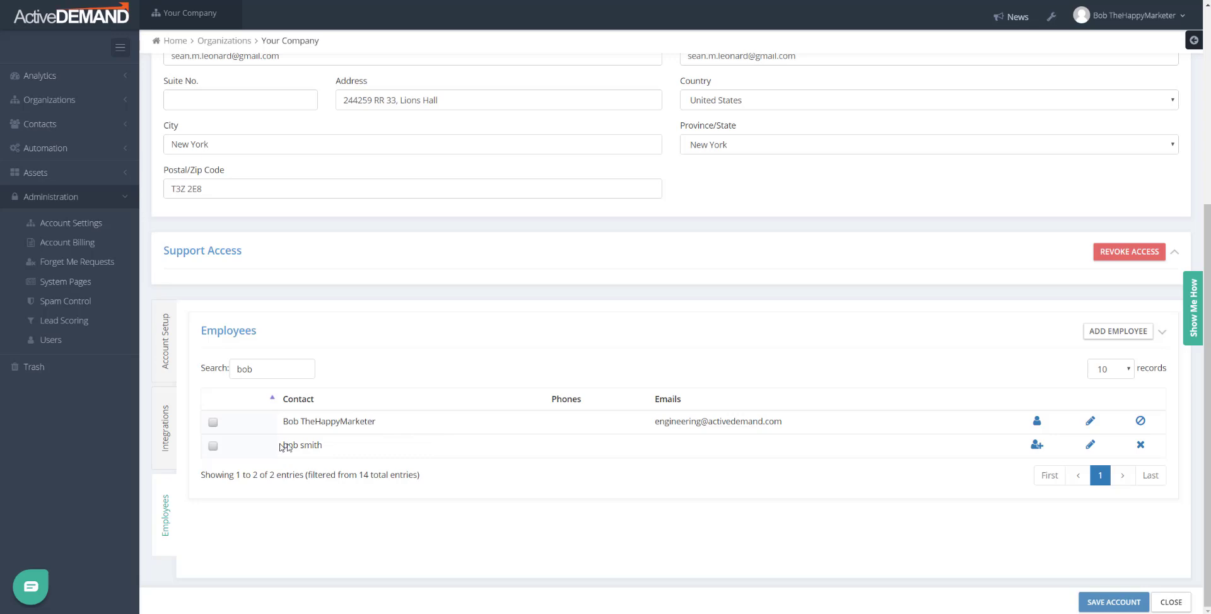
drag(285, 447, 348, 447)
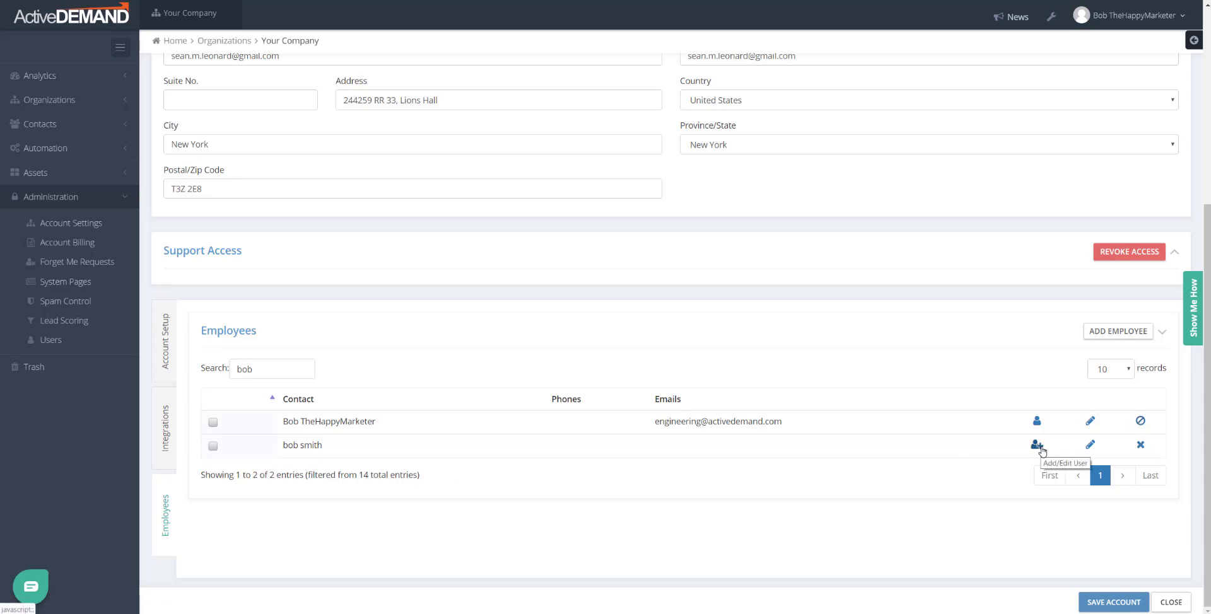
drag(274, 370, 192, 344)
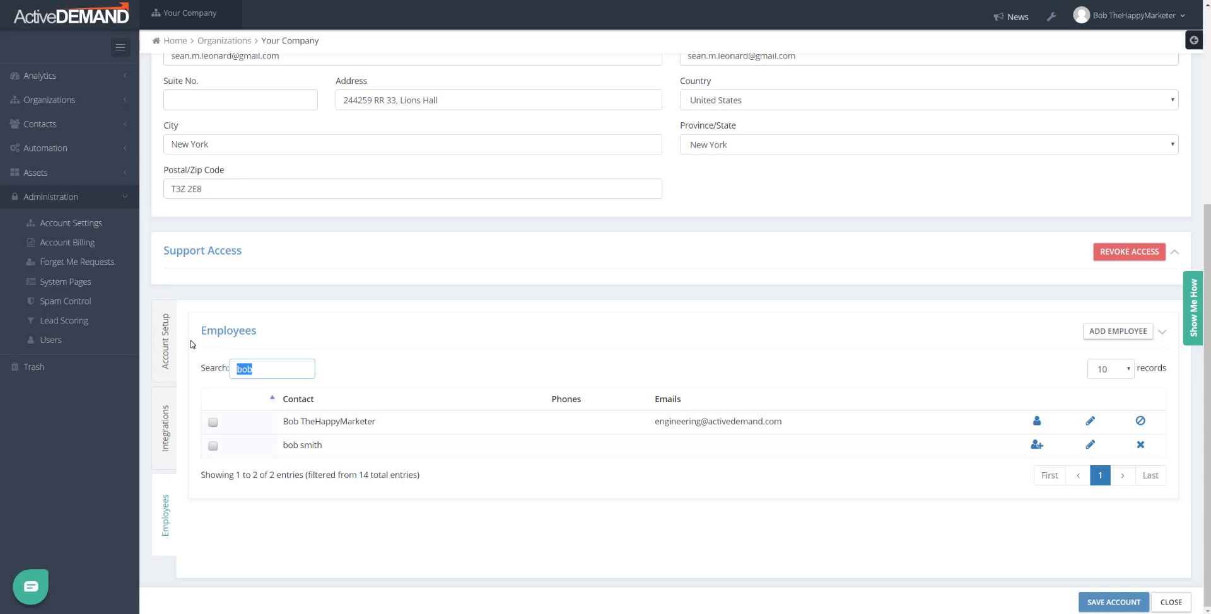
text(mary)
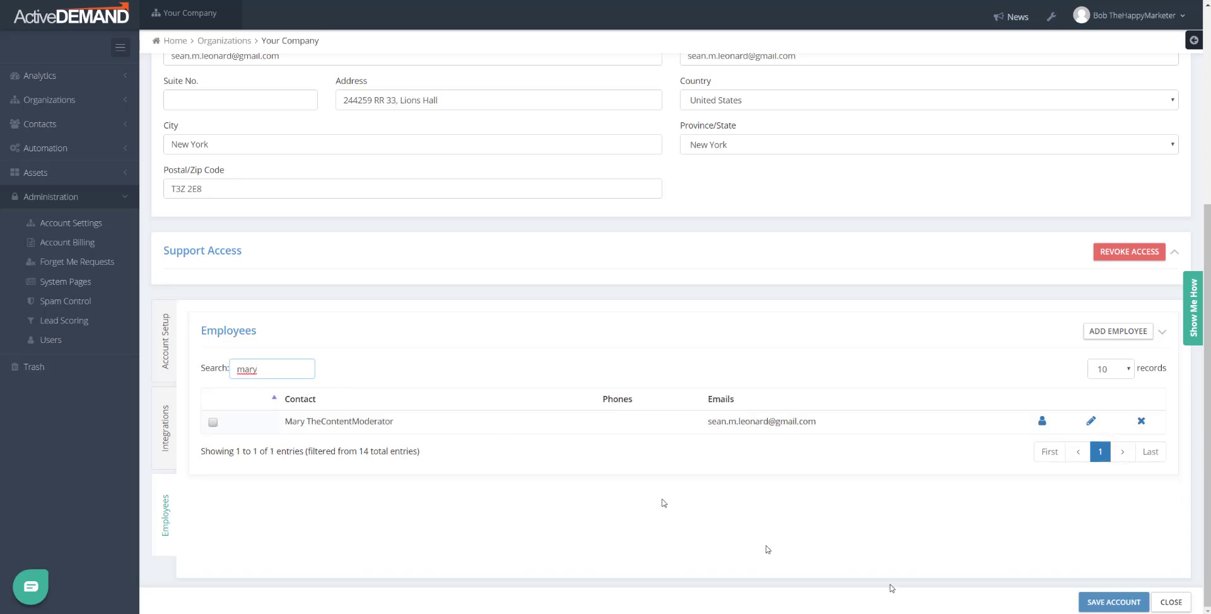
click(1042, 424)
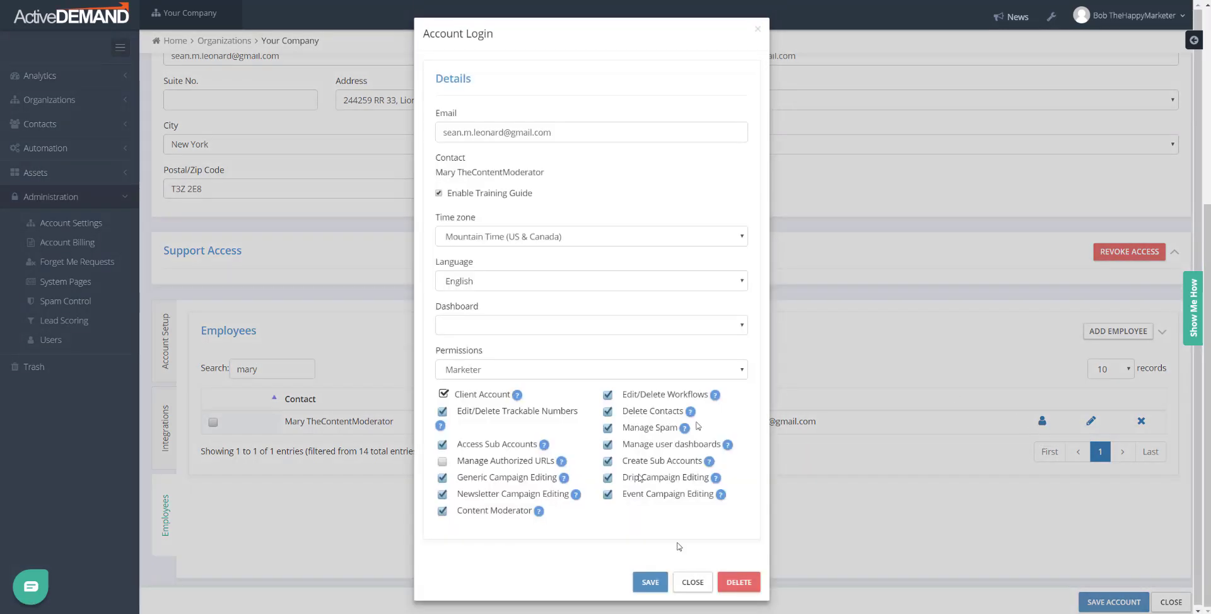
click(747, 586)
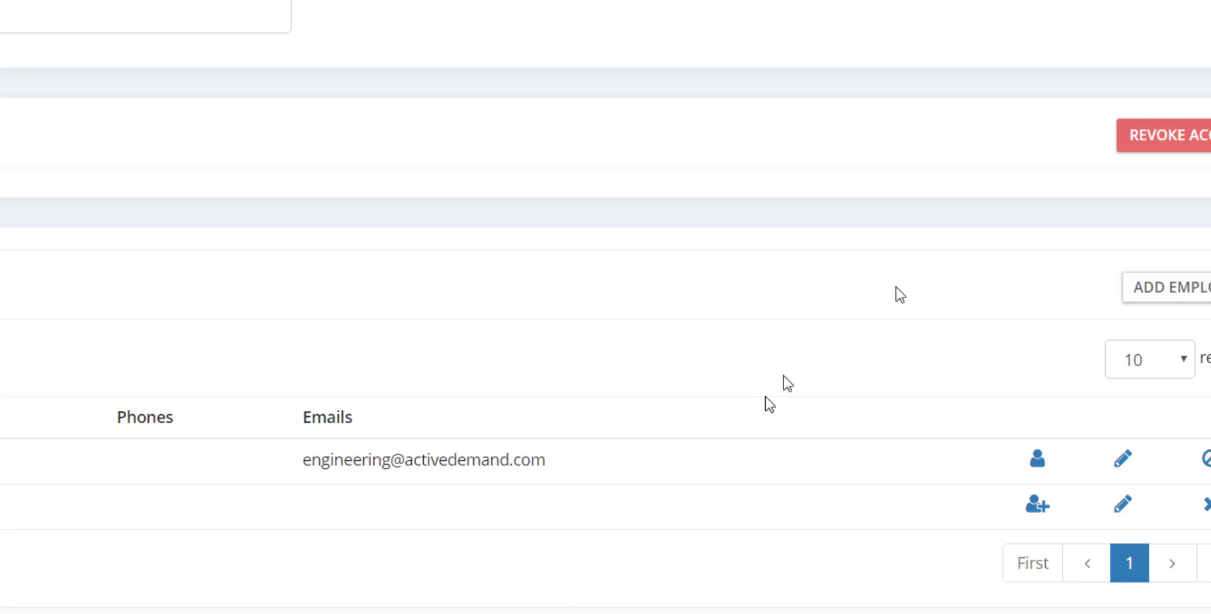
click(1178, 289)
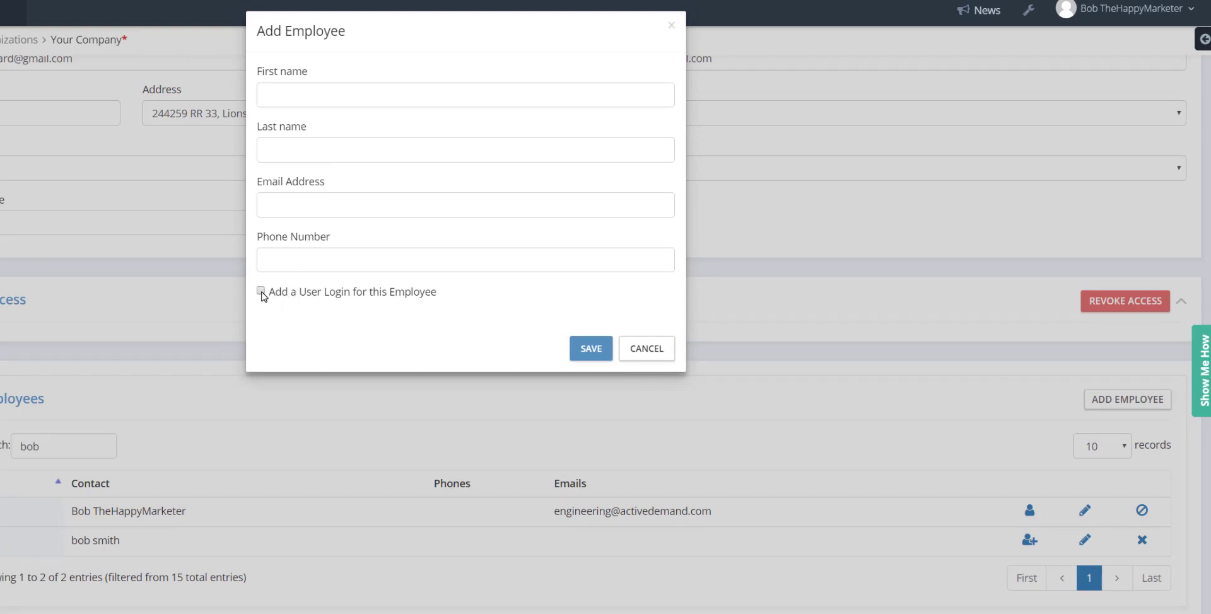
Step: Fill in the new employee, add a user login for them, and choose Dashboard Viewer permissions
click(371, 102)
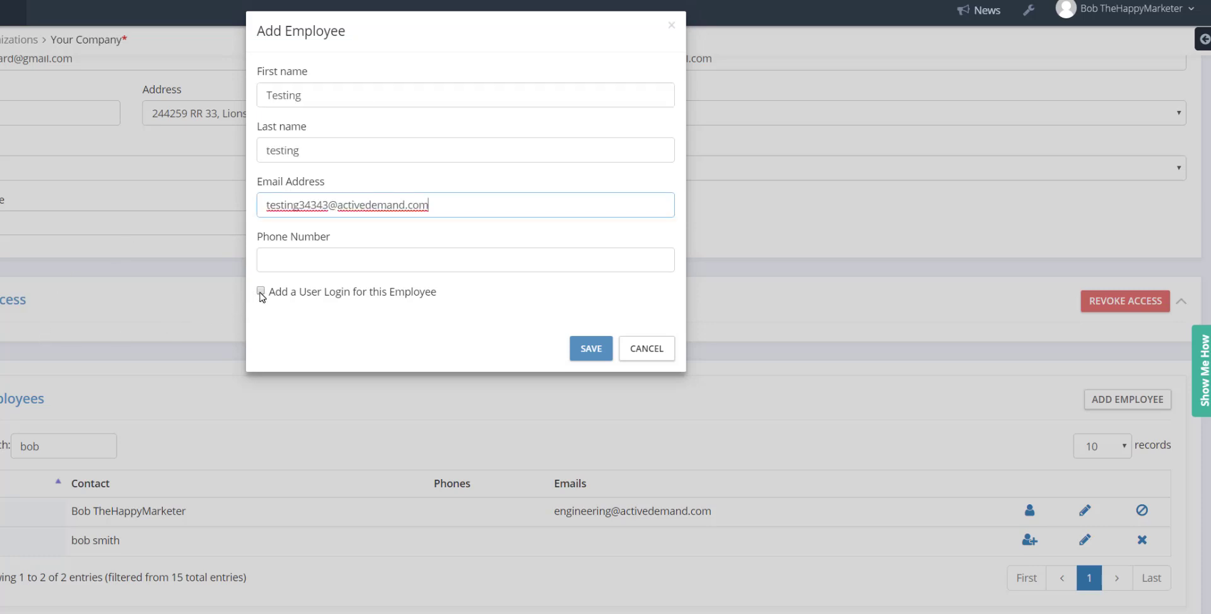
click(260, 291)
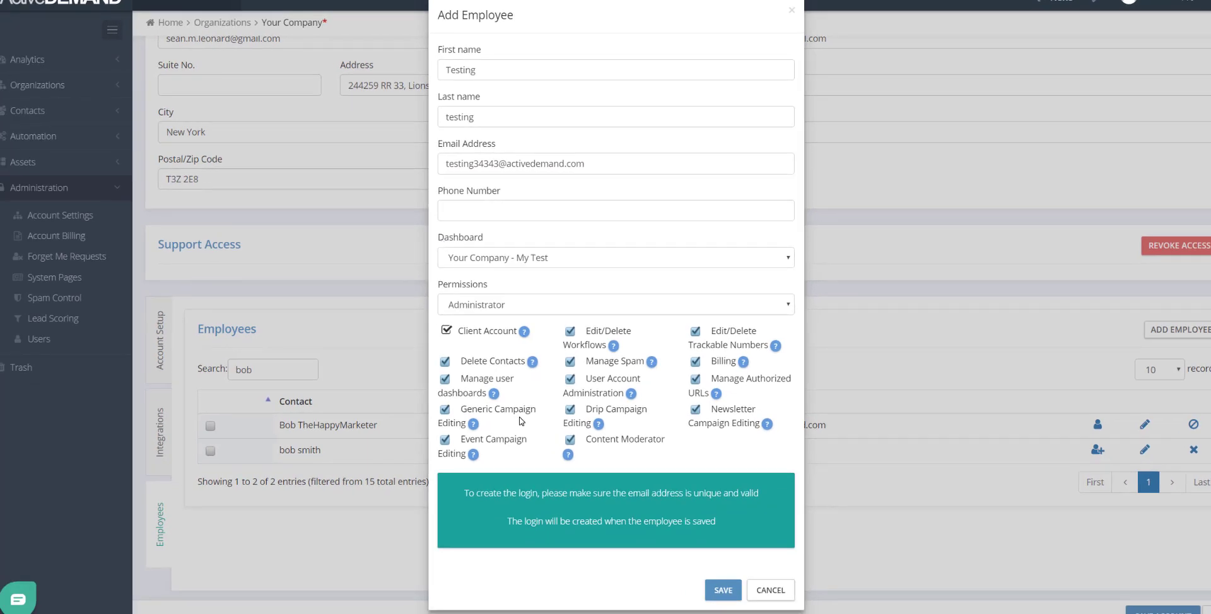
click(532, 307)
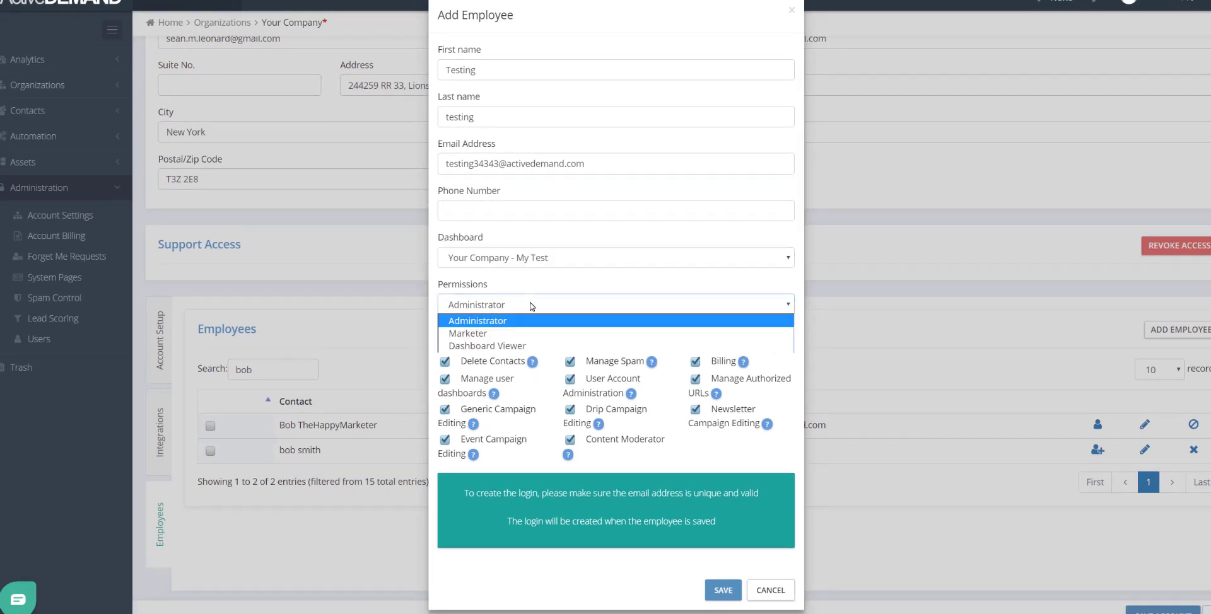
click(515, 345)
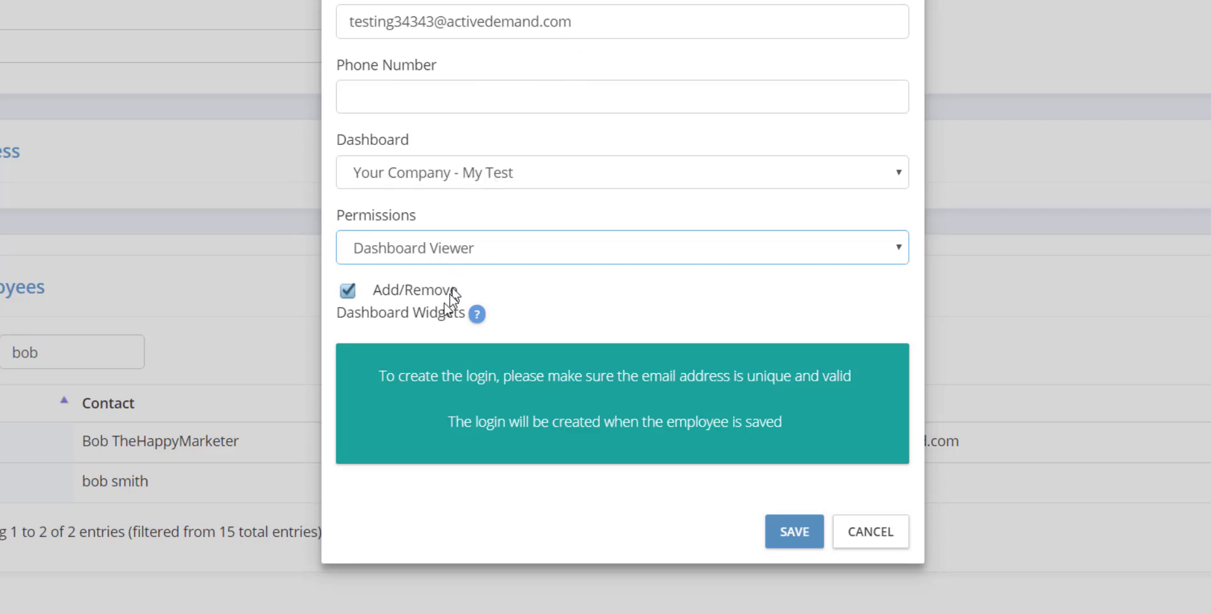
Step: Leave Add/Remove Dashboard Widgets unticked and save the new employee with its login
click(346, 292)
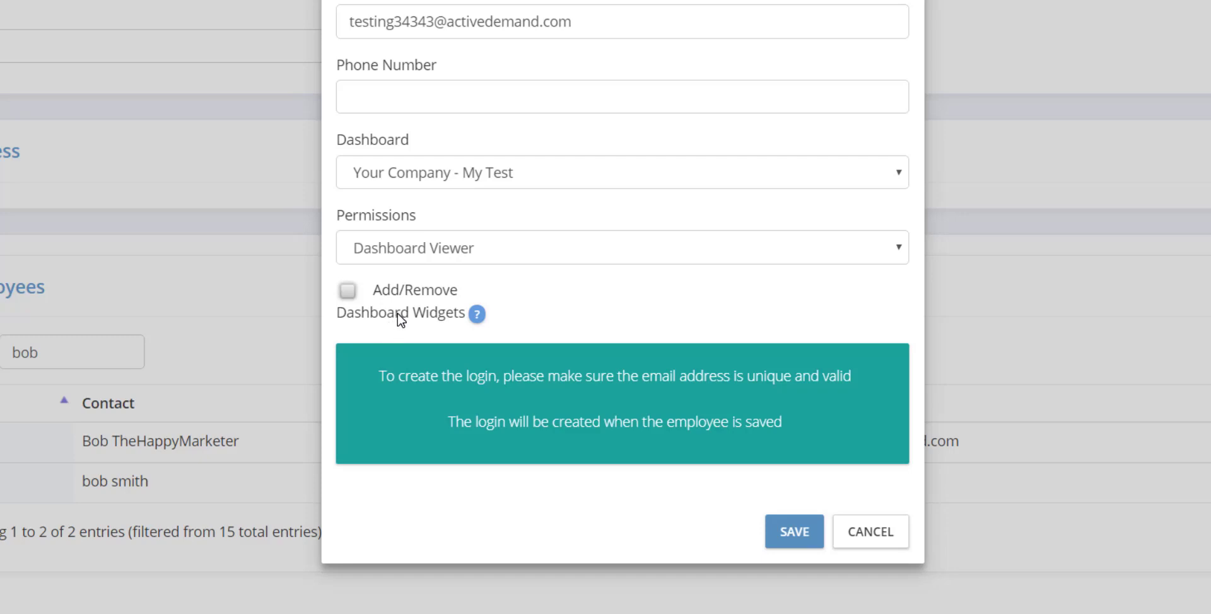
click(348, 291)
click(348, 291)
click(798, 536)
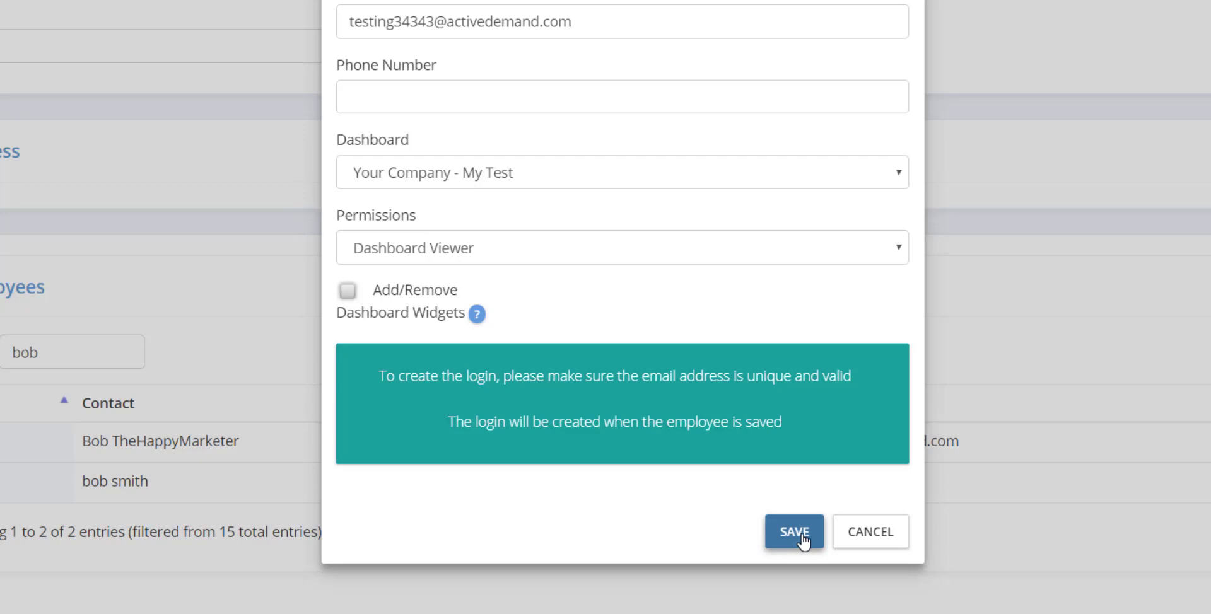
click(796, 533)
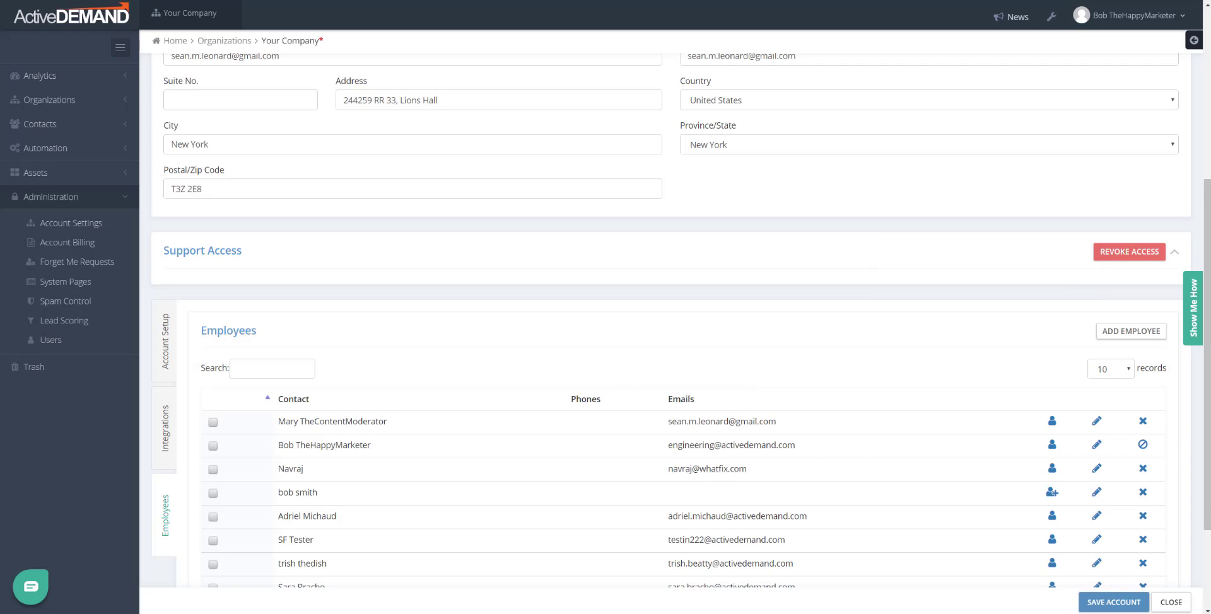
Step: Search for 'test' and open the new employee's contact record and its Timeline
text(test)
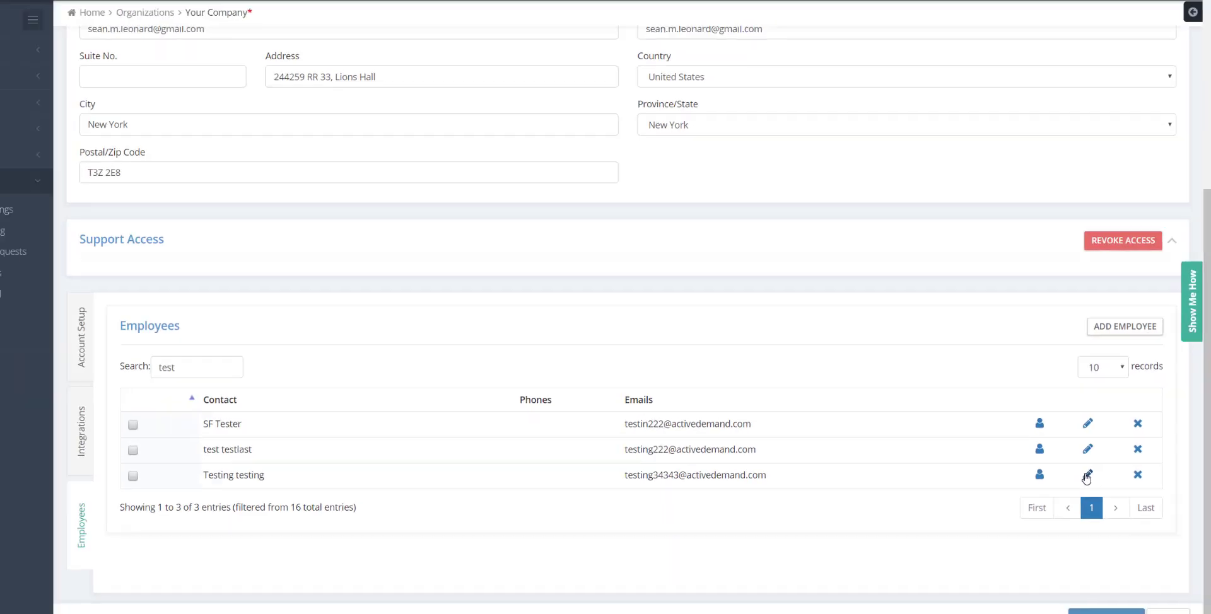
click(1086, 477)
scroll(167, 315, down, 1)
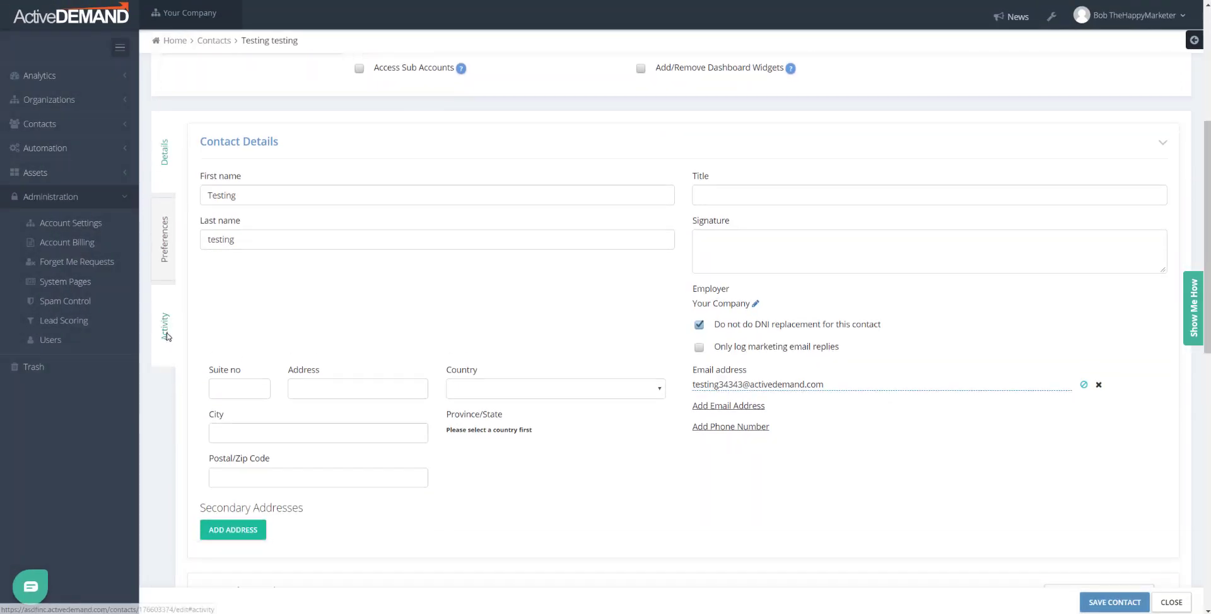
click(167, 327)
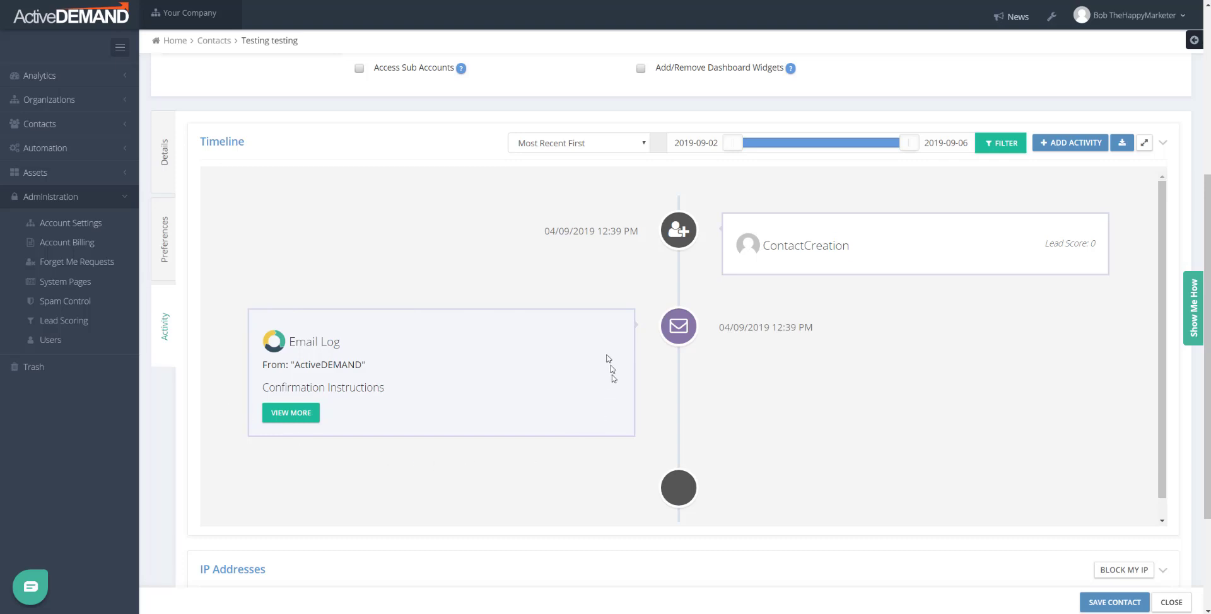
Step: Copy the 'Confirm my account' link address from the confirmation email in the Email Log
click(312, 413)
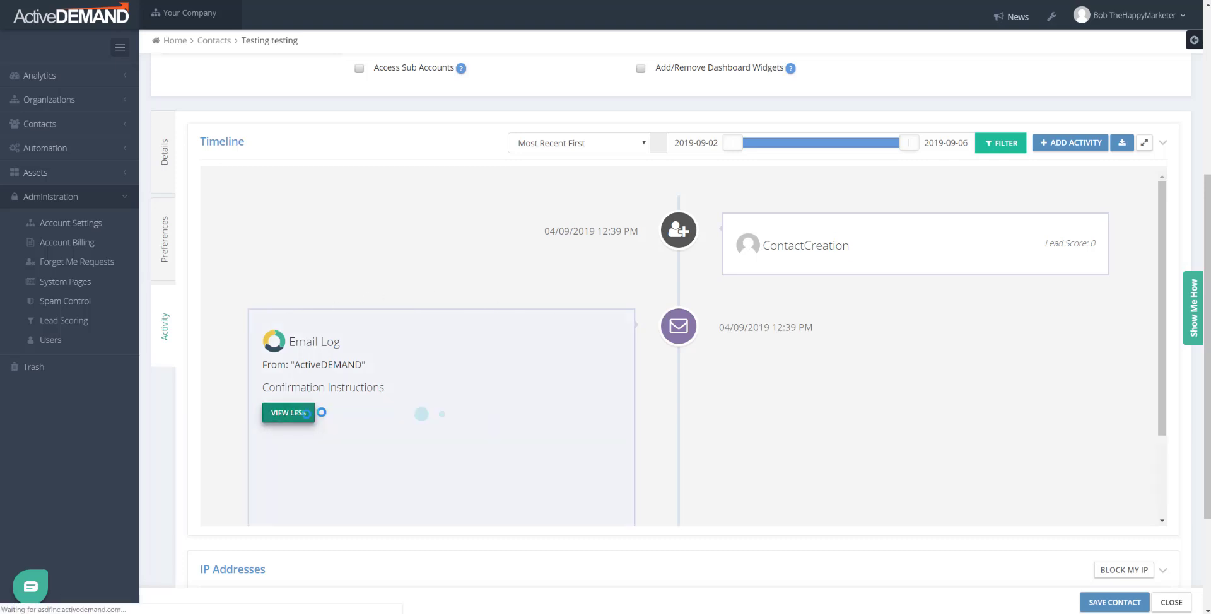
scroll(429, 337, down, 1)
scroll(434, 339, down, 3)
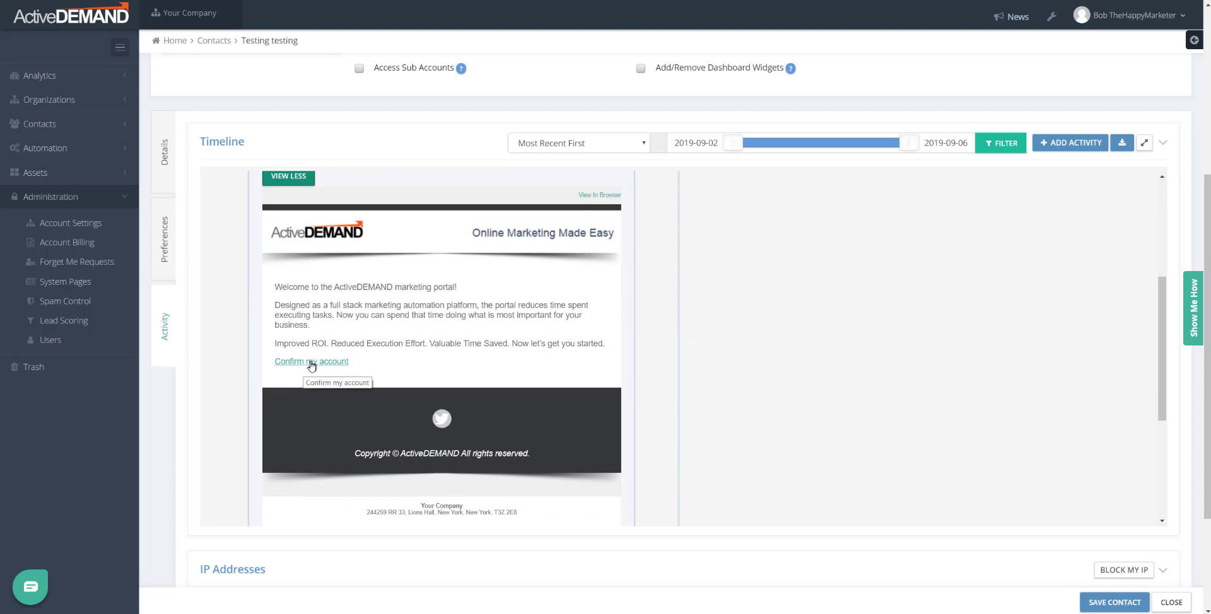
scroll(640, 429, up, 4)
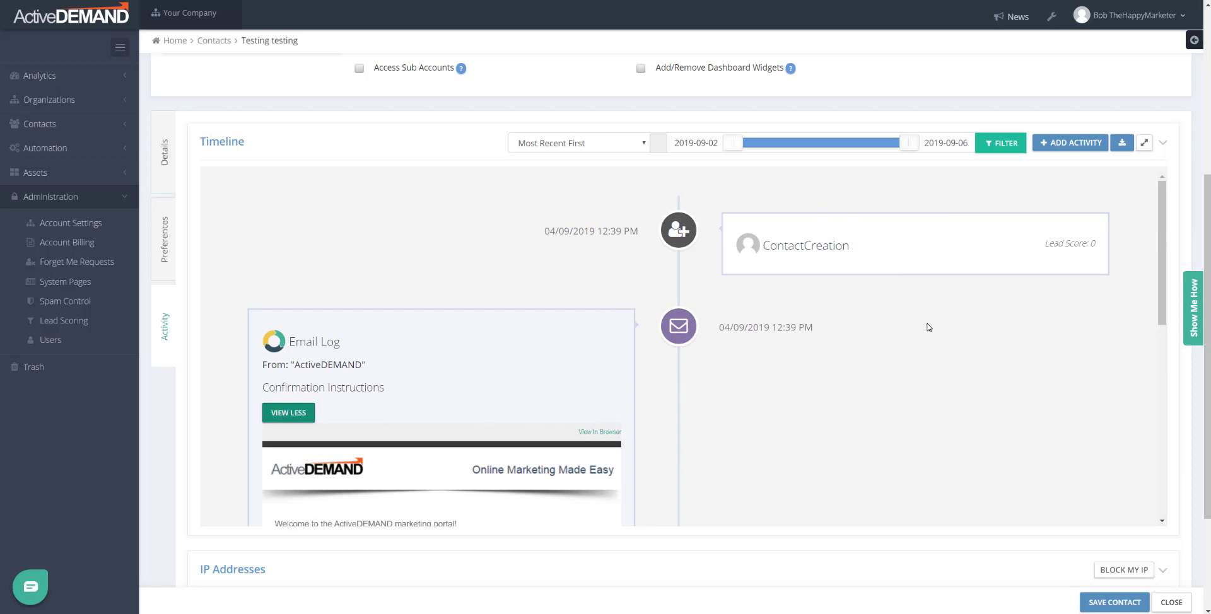
scroll(930, 327, down, 5)
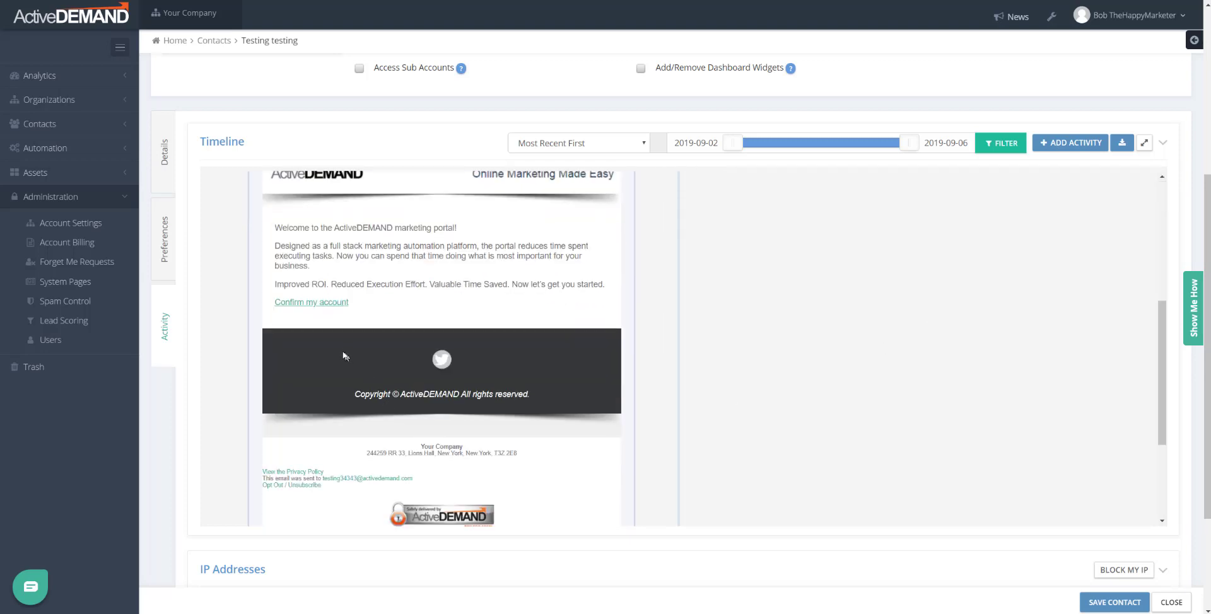
right_click(299, 303)
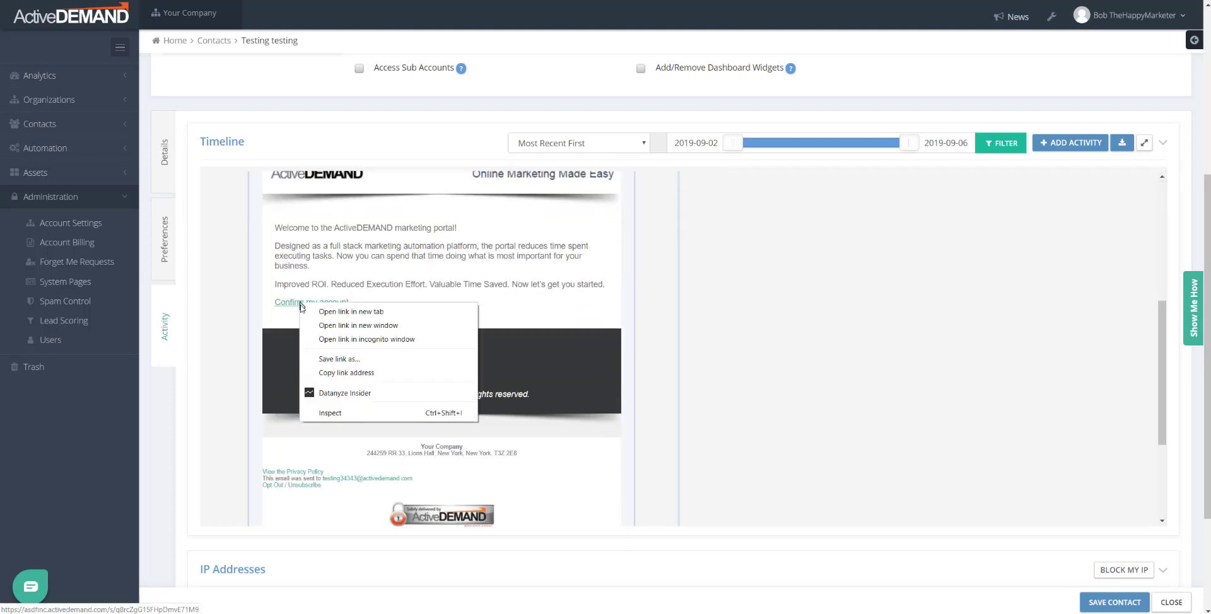
click(316, 372)
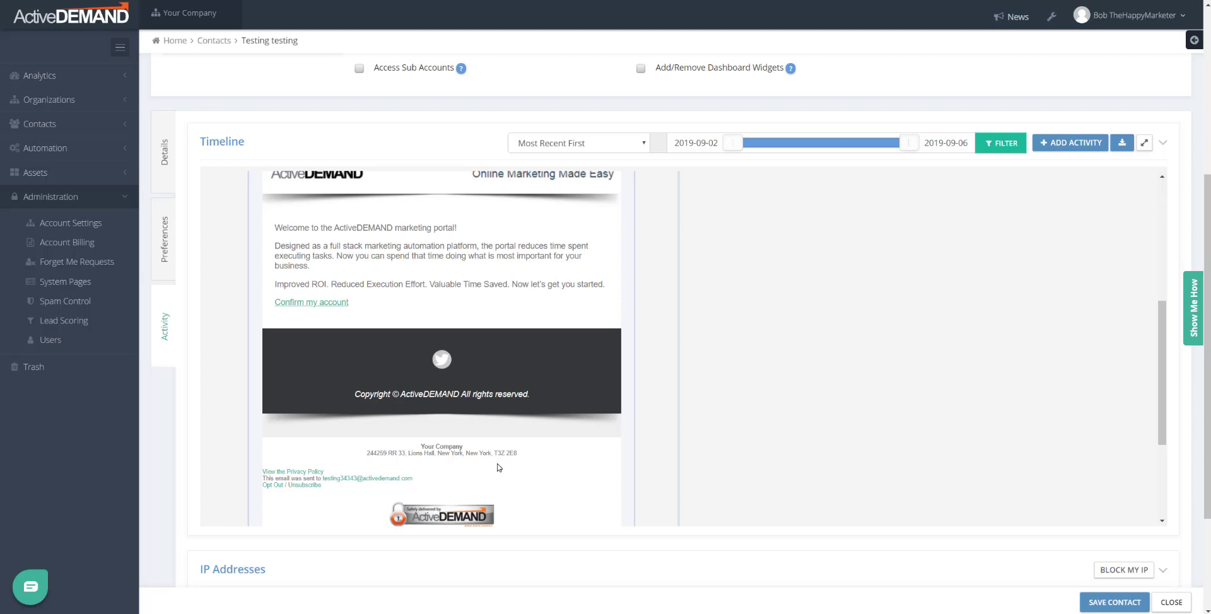
scroll(495, 454, up, 4)
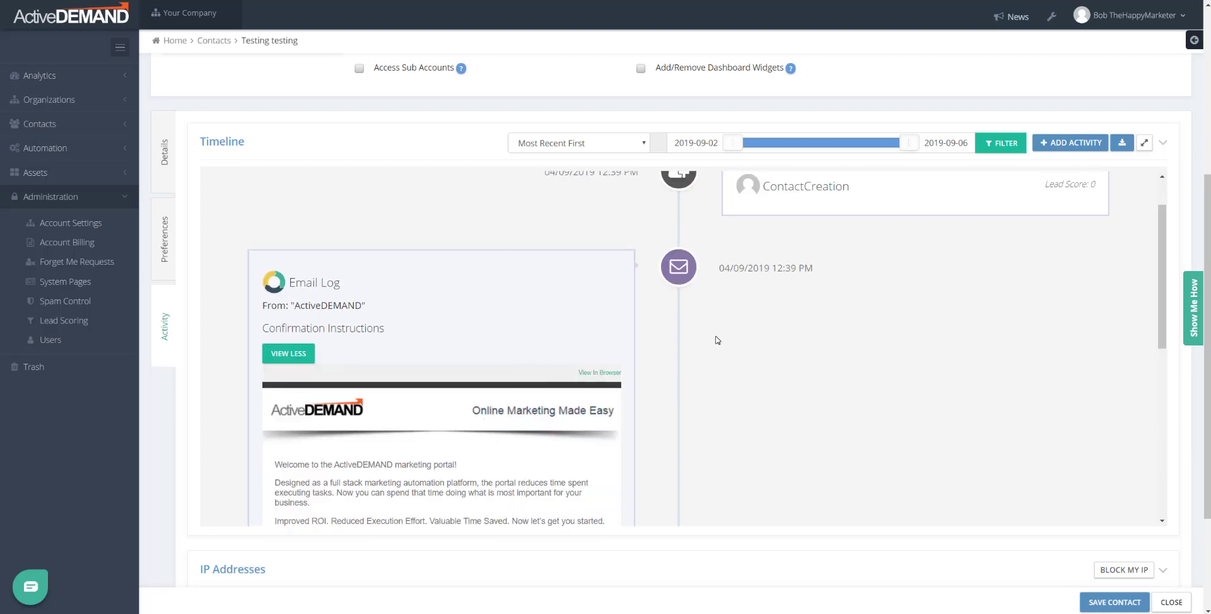
scroll(455, 416, down, 3)
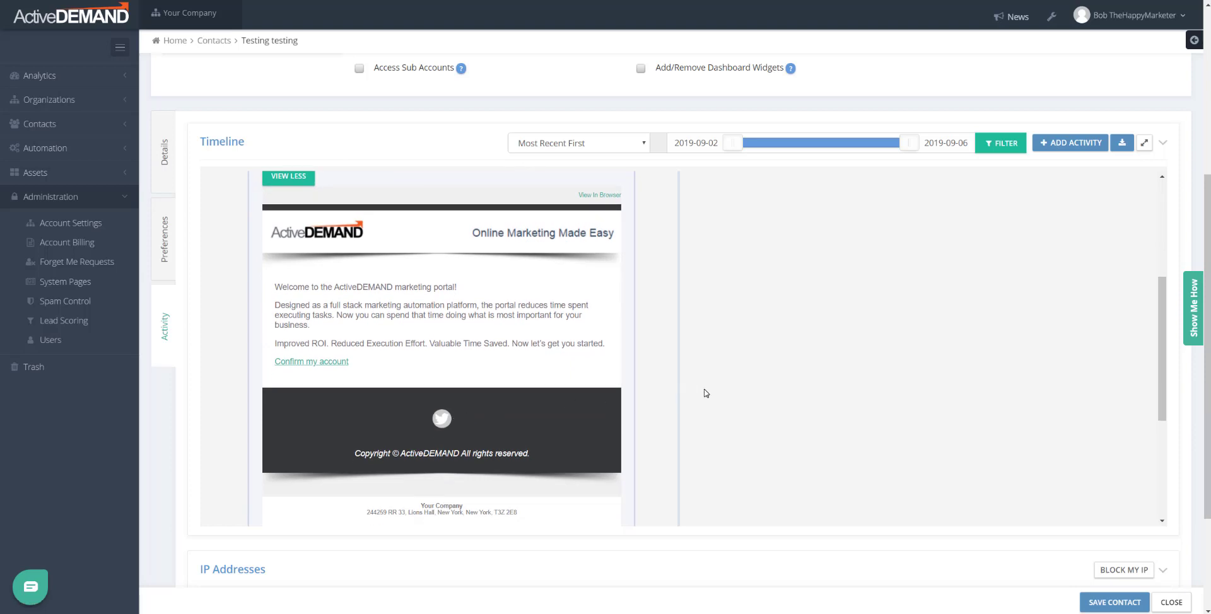
scroll(706, 393, up, 4)
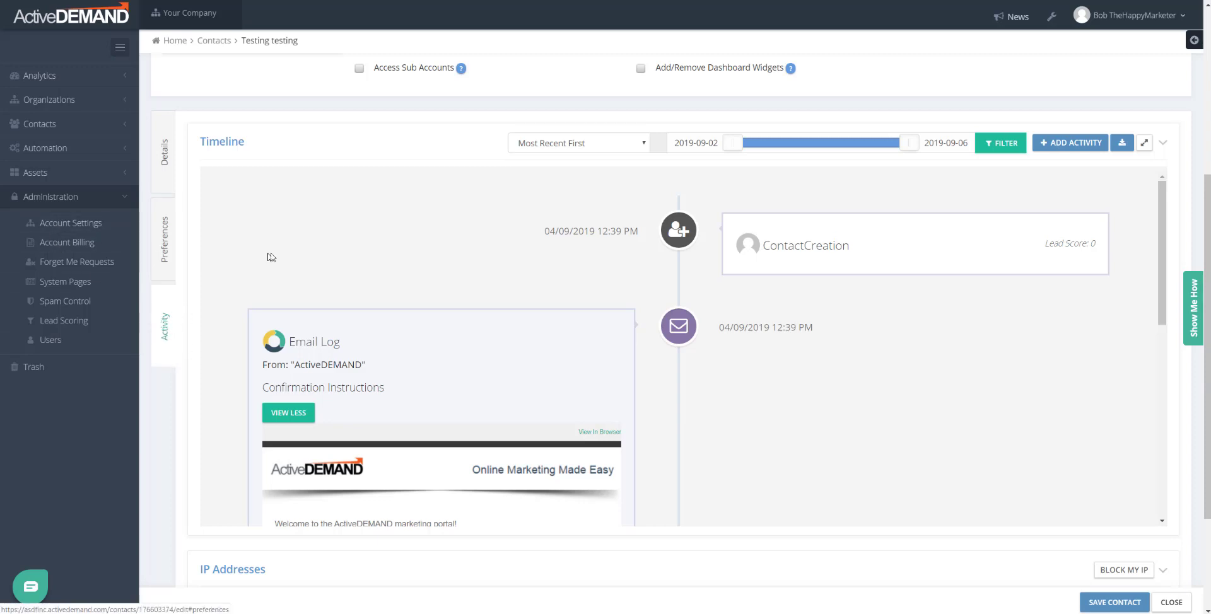
scroll(296, 264, up, 5)
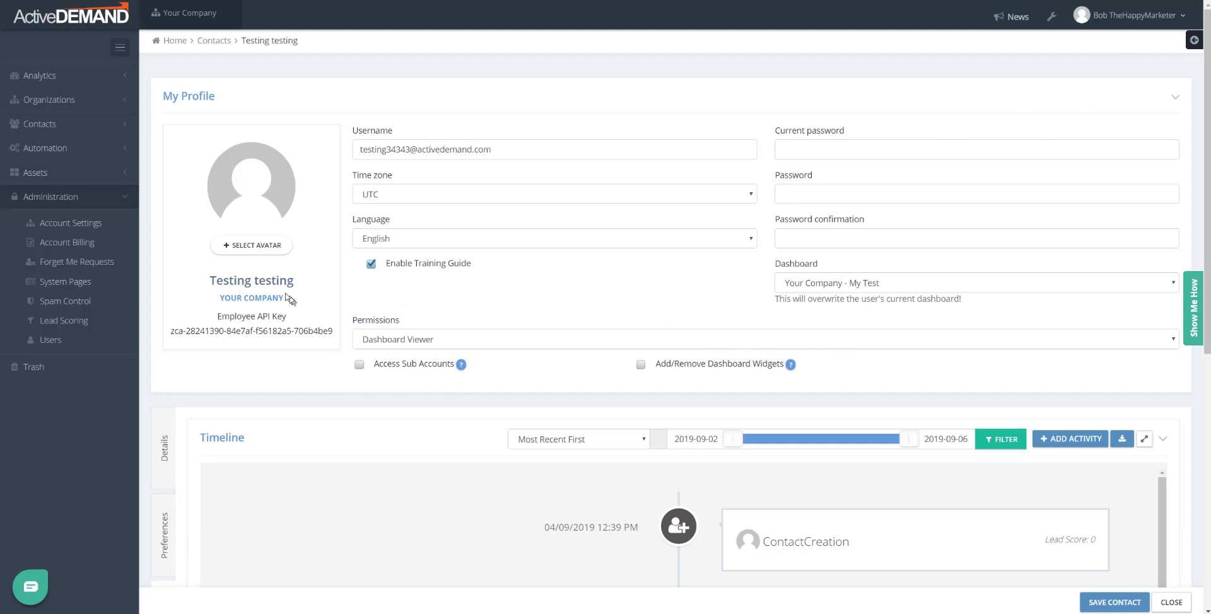
Step: Highlight the employee's name in My Profile and bring up the Permissions level list
drag(212, 280, 311, 288)
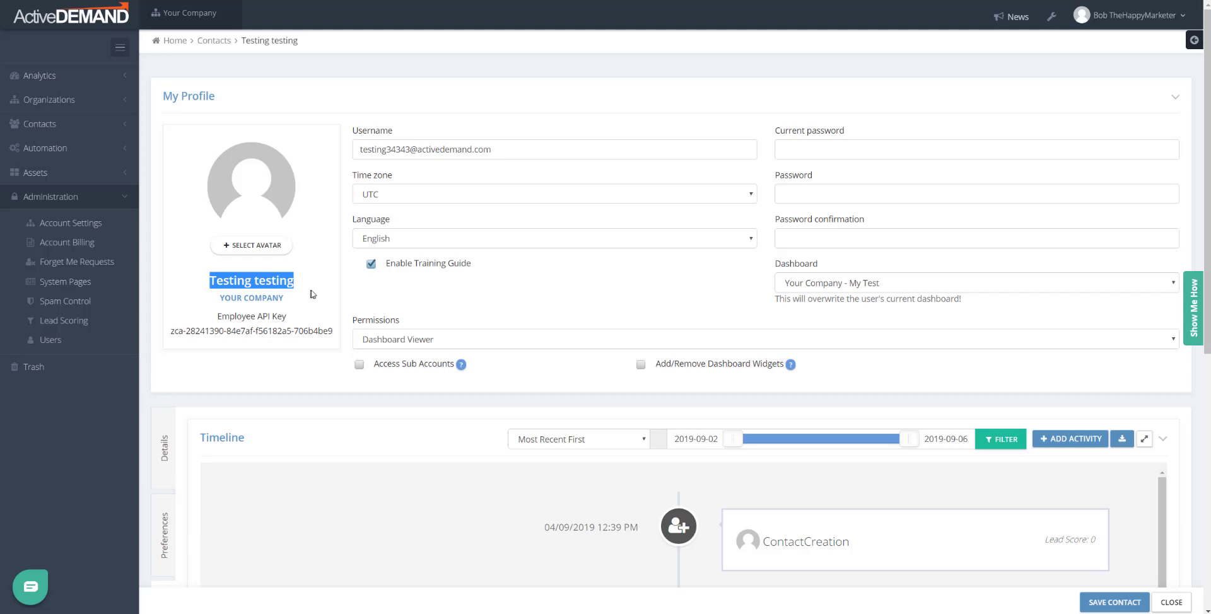
click(460, 342)
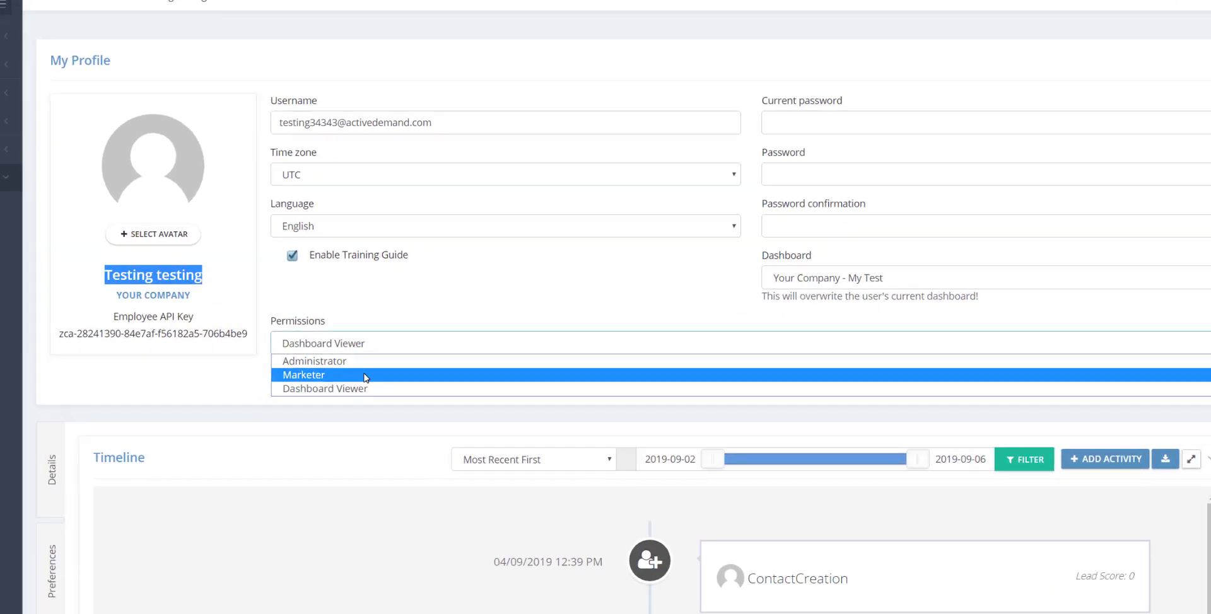
Step: Switch the employee's permissions to Marketer and highlight the Access Sub Accounts right
click(434, 367)
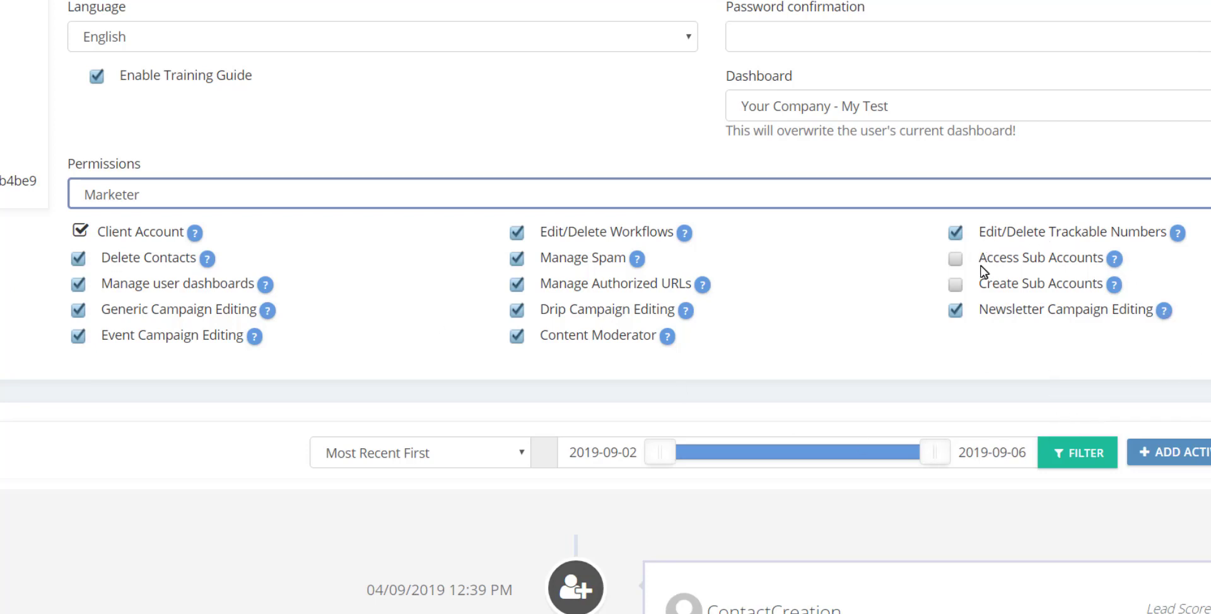
drag(979, 266, 1048, 272)
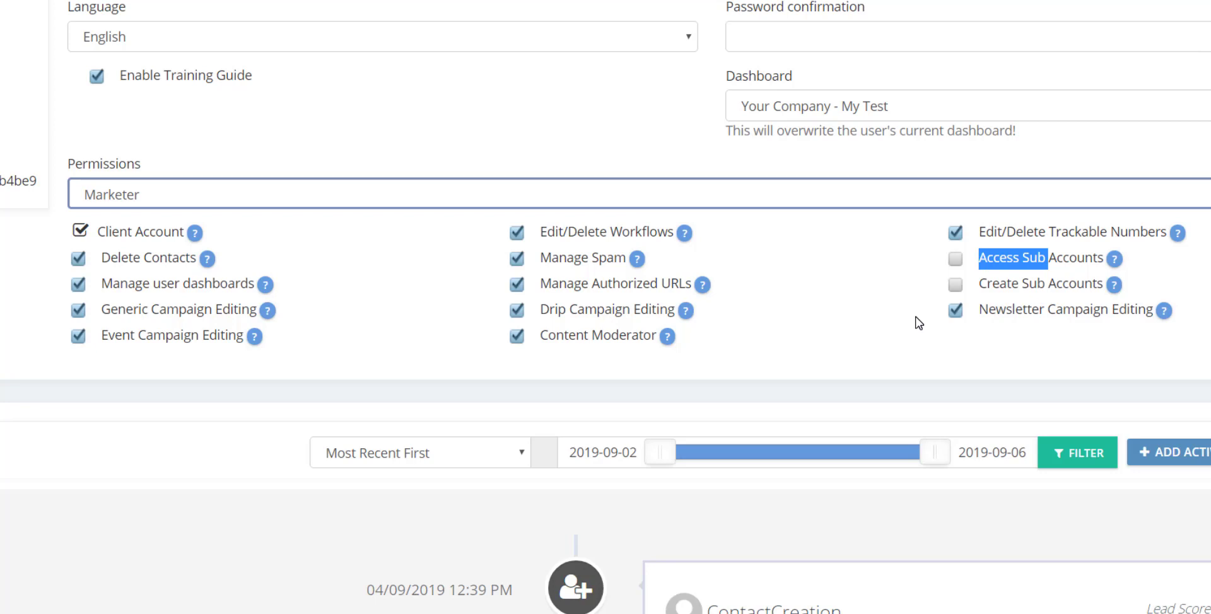
Step: Uncheck Event Campaign Editing, Manage user dashboards and Generic Campaign Editing, keeping the right-column rights checked
click(78, 337)
click(78, 285)
click(518, 340)
click(519, 313)
click(518, 285)
click(518, 261)
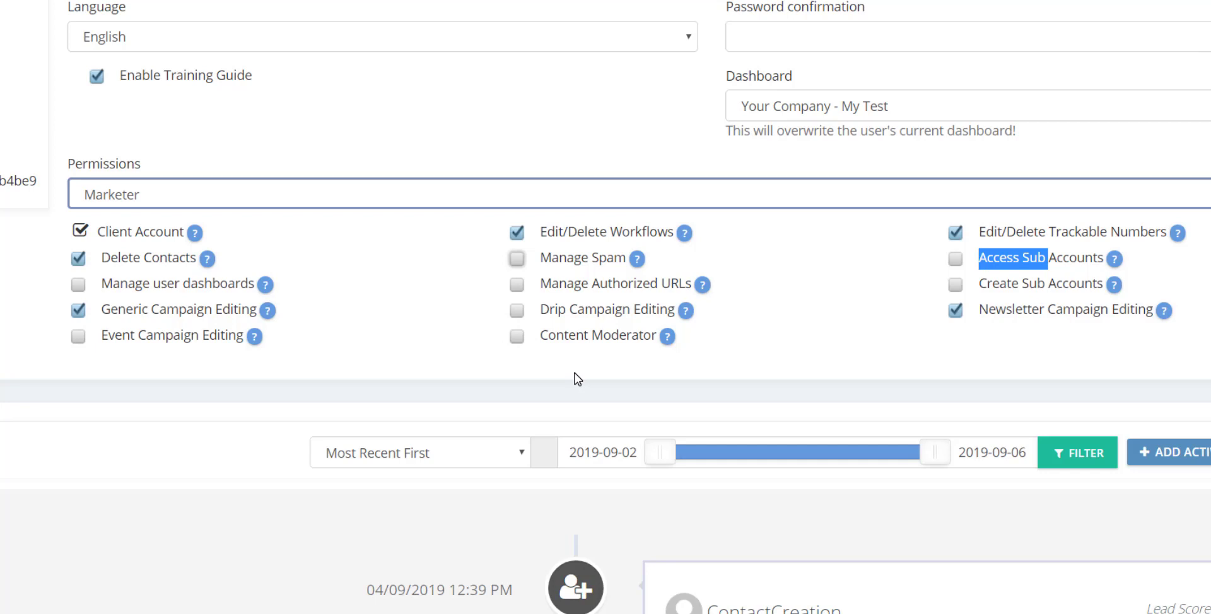
click(79, 310)
click(517, 335)
click(517, 309)
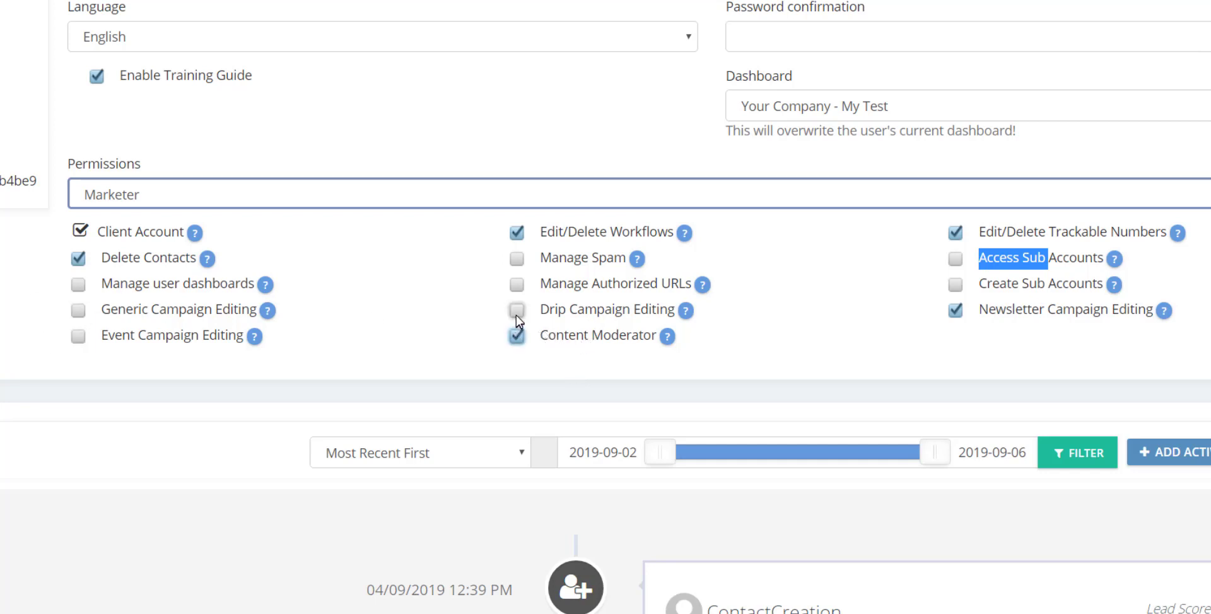
click(517, 282)
click(517, 258)
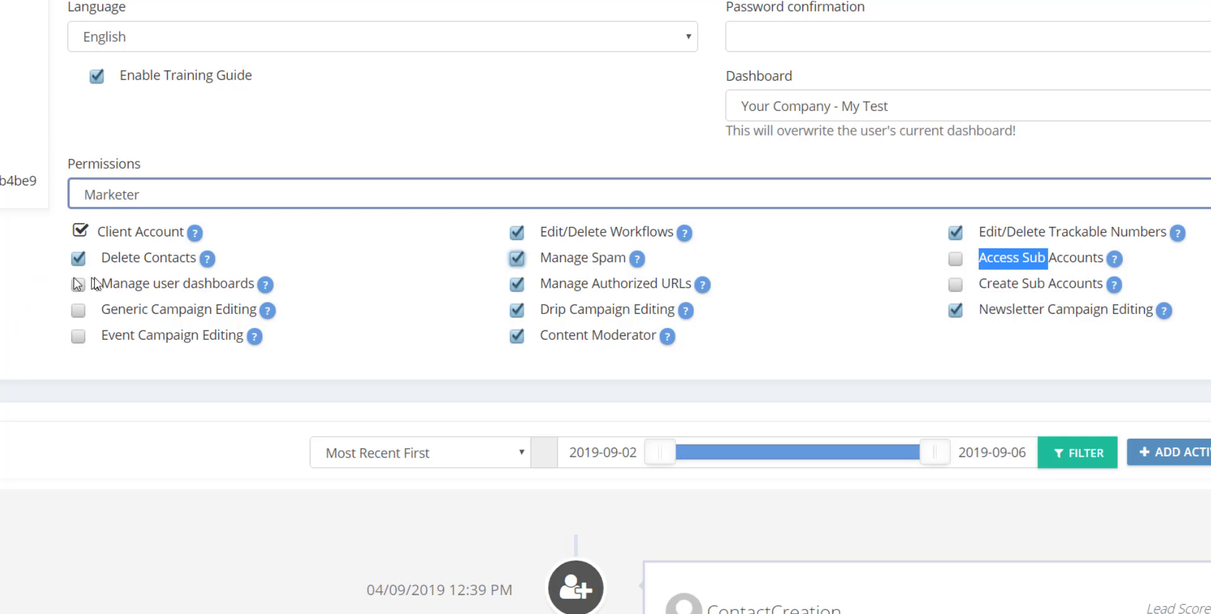
mouse_move(203, 264)
Step: Change the employee's Permissions level from Marketer to Administrator
click(384, 208)
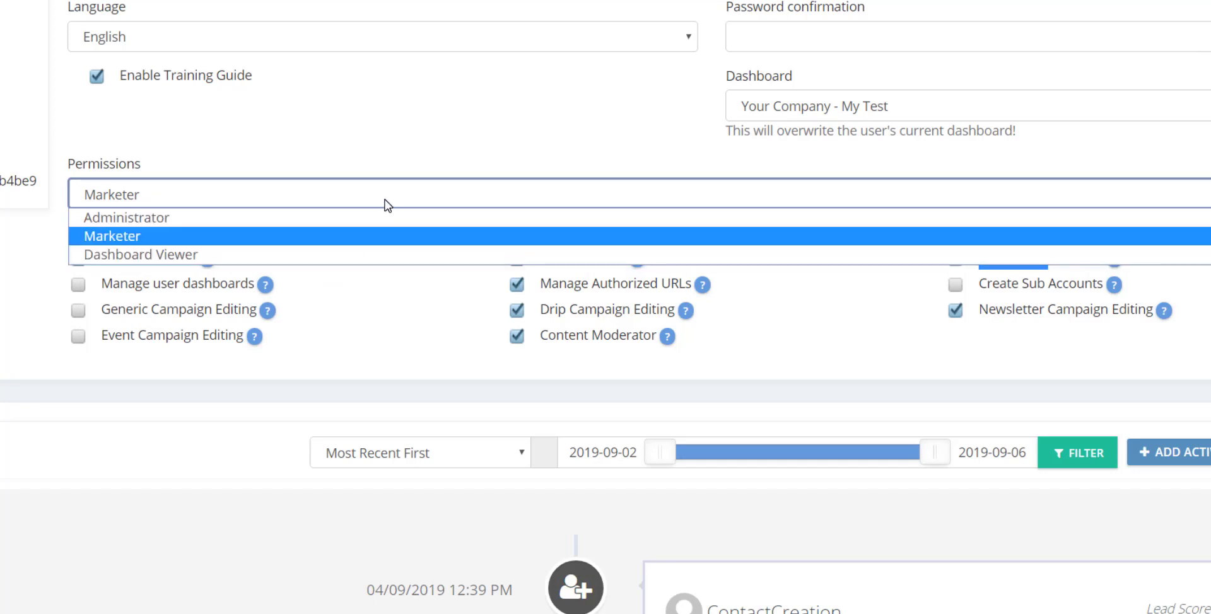
click(312, 220)
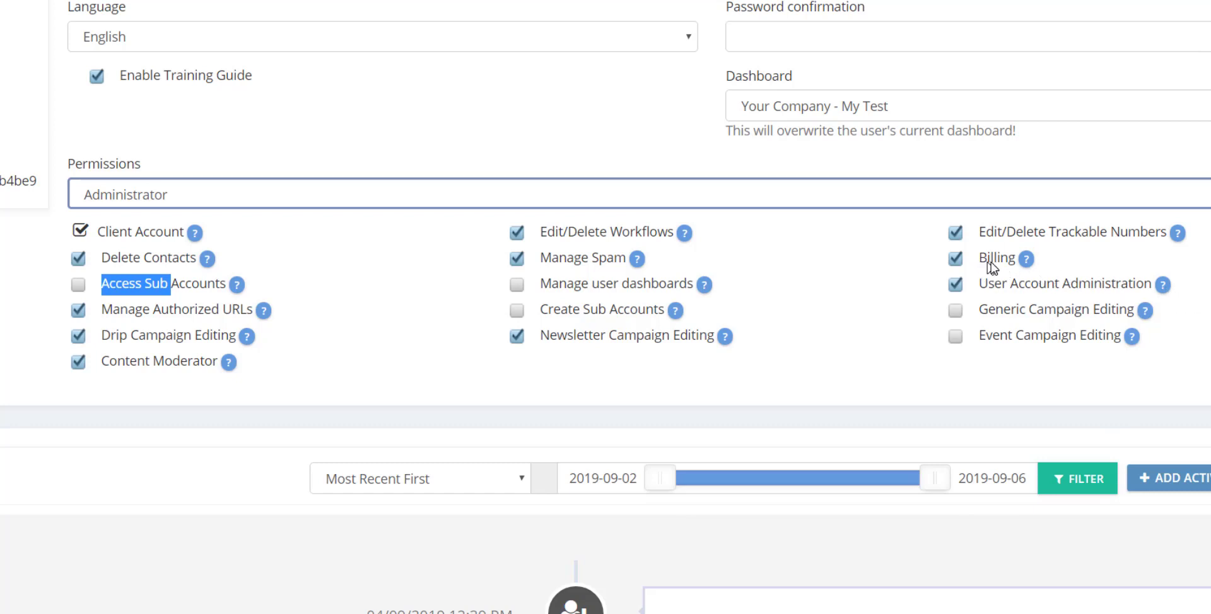
mouse_move(1010, 265)
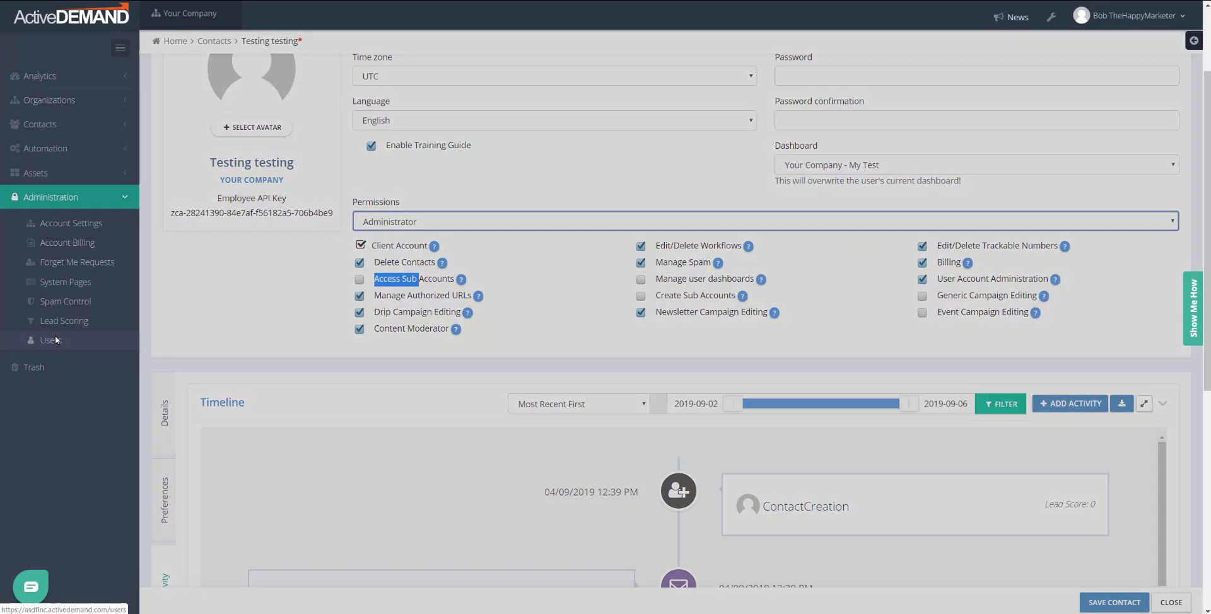
Step: Go to Administration > Users, leave despite unsaved changes, and open the Your Company account menu
click(56, 340)
click(716, 122)
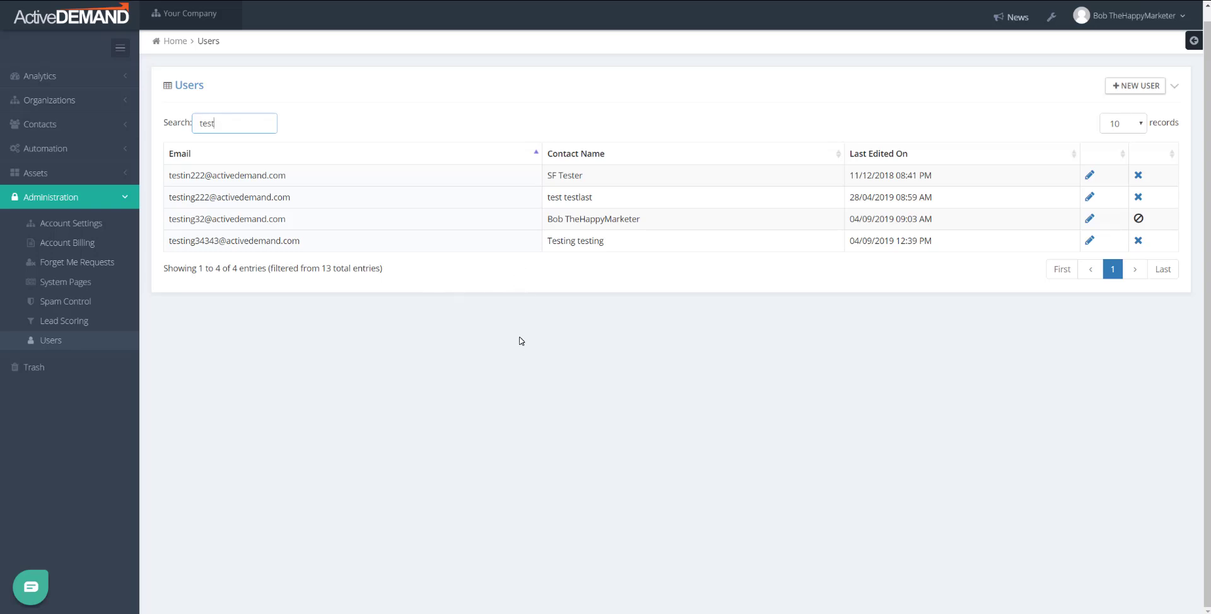
click(162, 19)
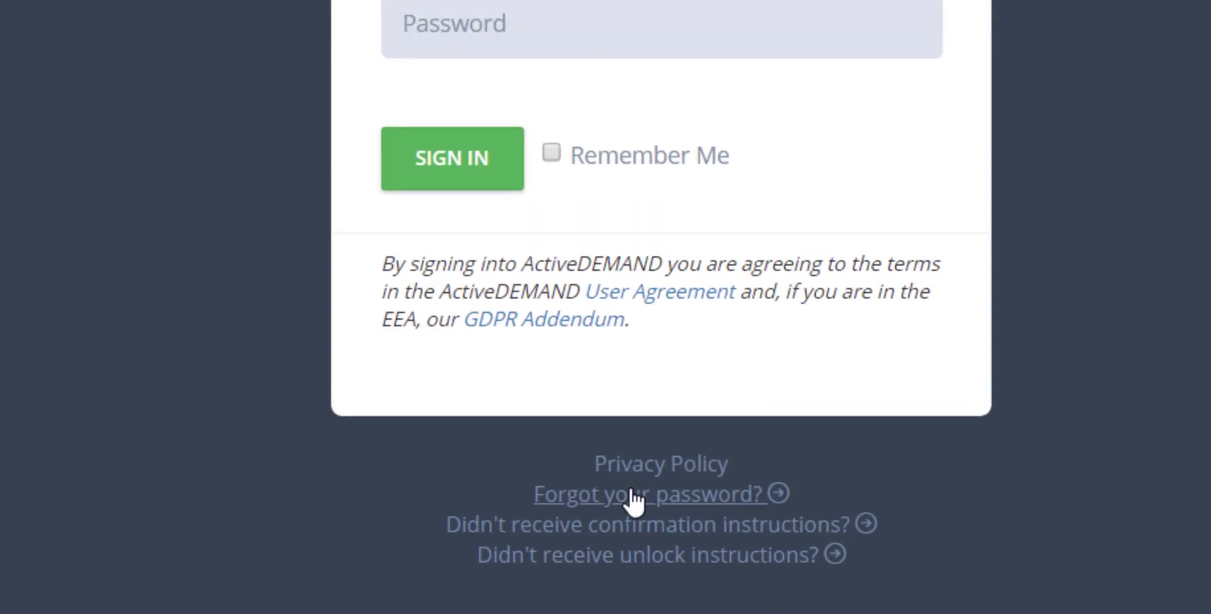
Step: Follow the 'Forgot your password?' link on the sign-in page to reach the reset form
click(637, 392)
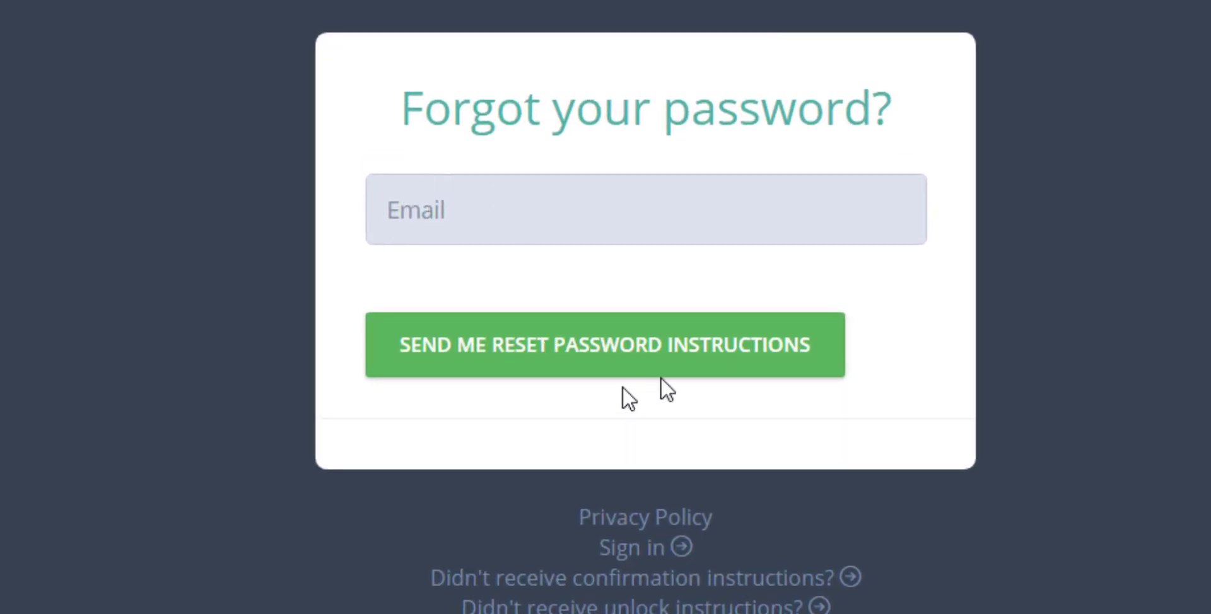